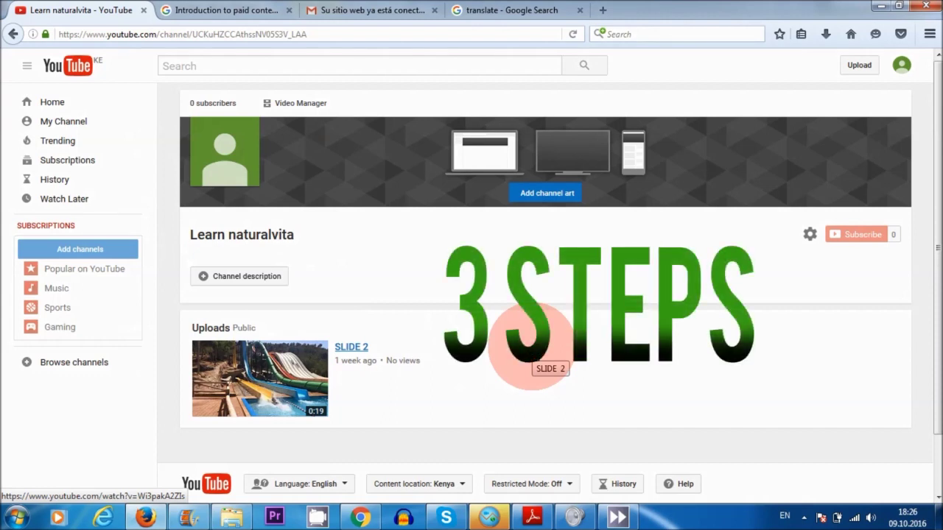
Open Video Manager's list of uploaded videos, then the channel's Status and Features page.
click(300, 103)
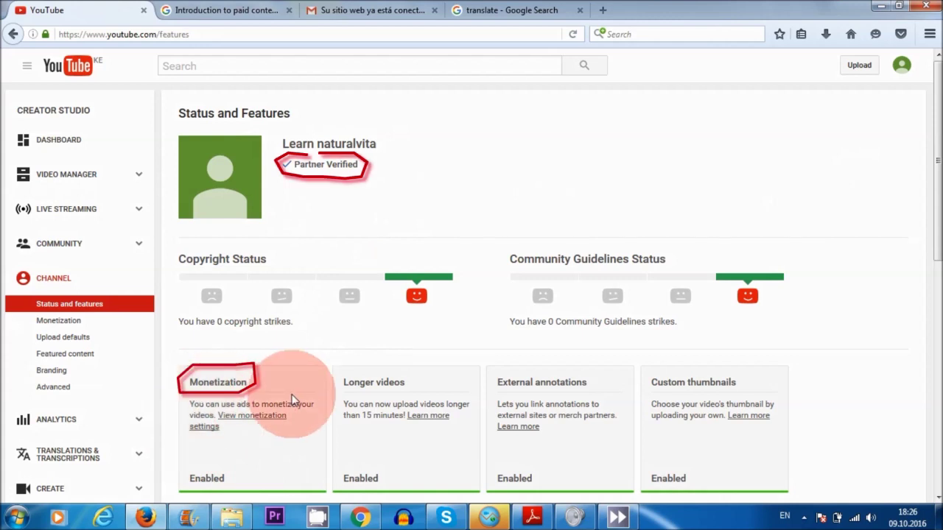
scroll(917, 221, down, 5)
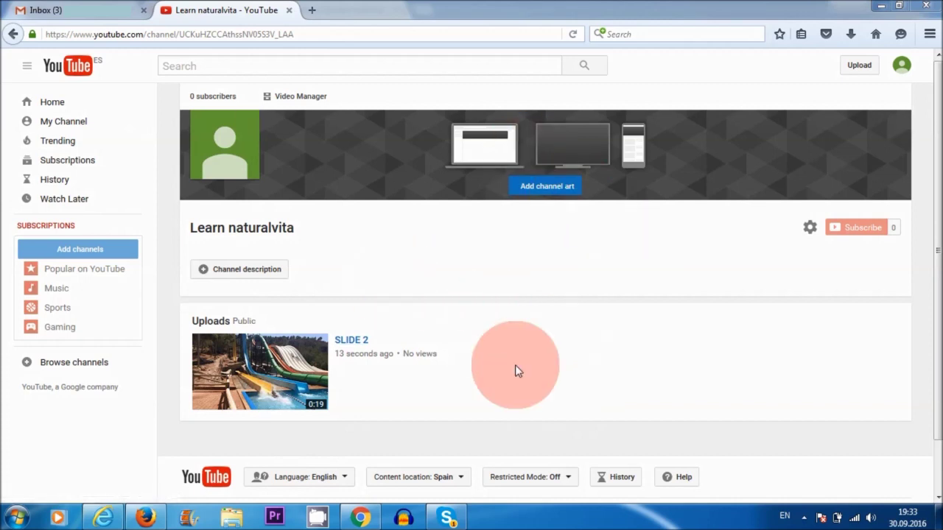
click(302, 101)
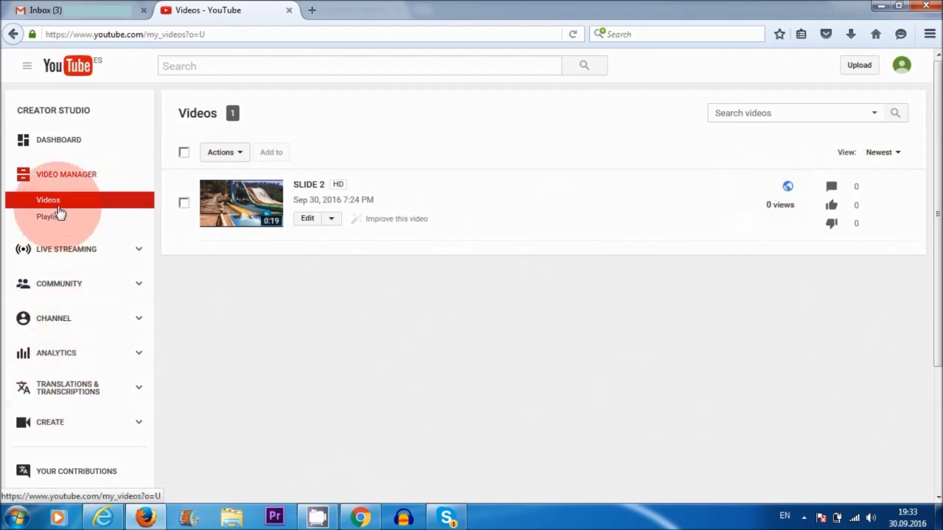
click(70, 320)
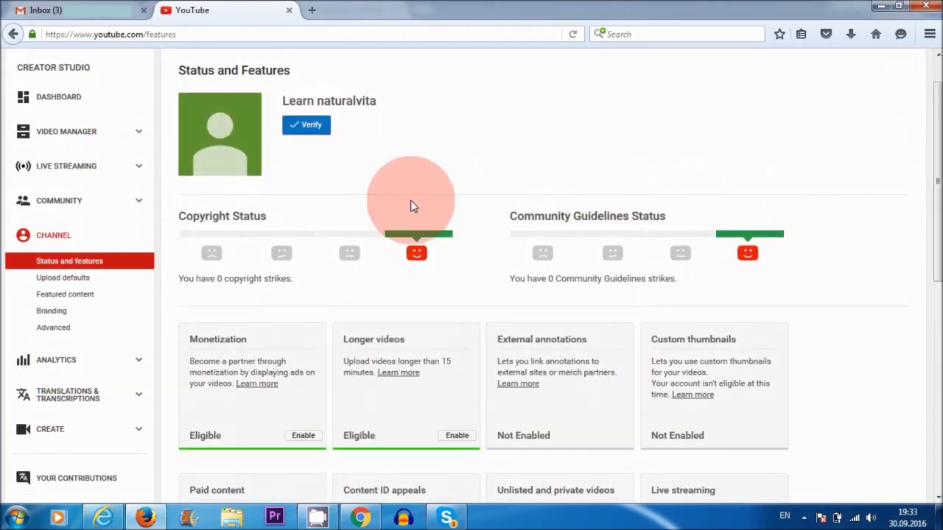
Verify the channel by text message: choose the country, submit the phone number and the 6-digit code.
click(312, 127)
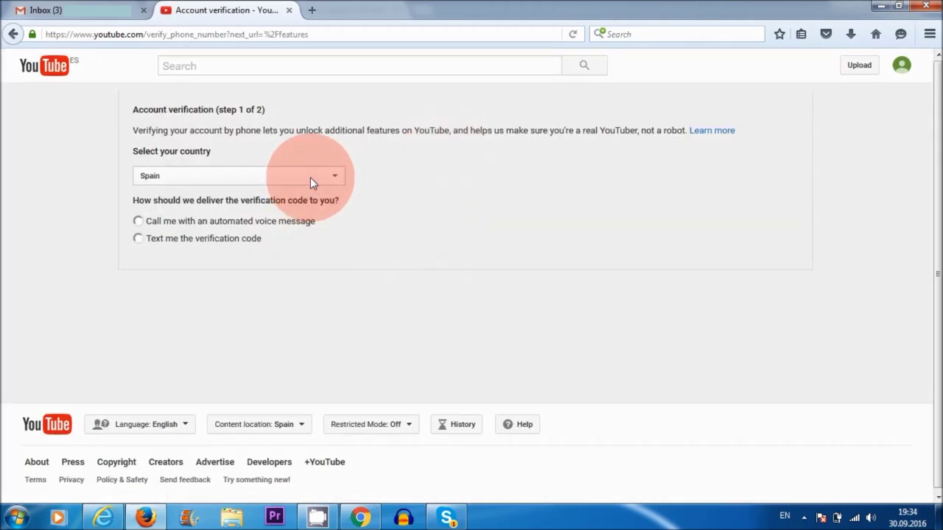
click(310, 177)
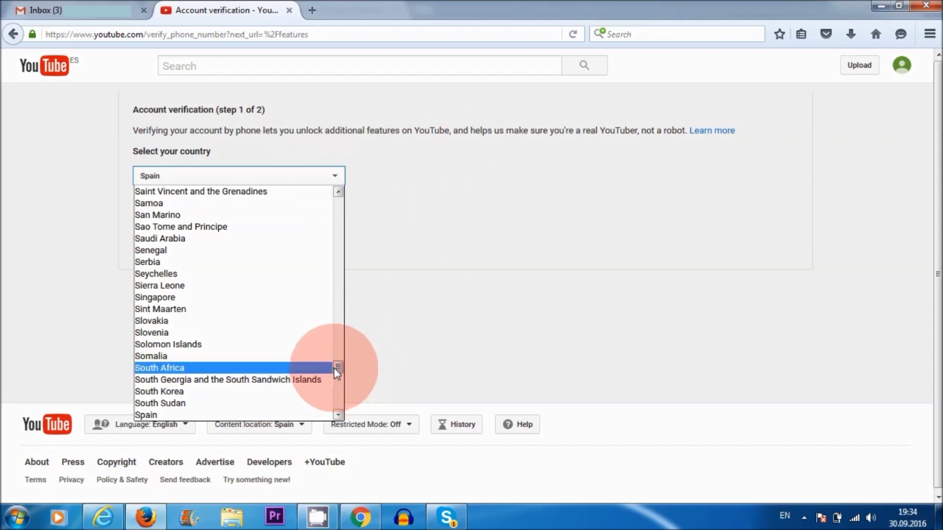
drag(335, 367, 326, 225)
click(162, 238)
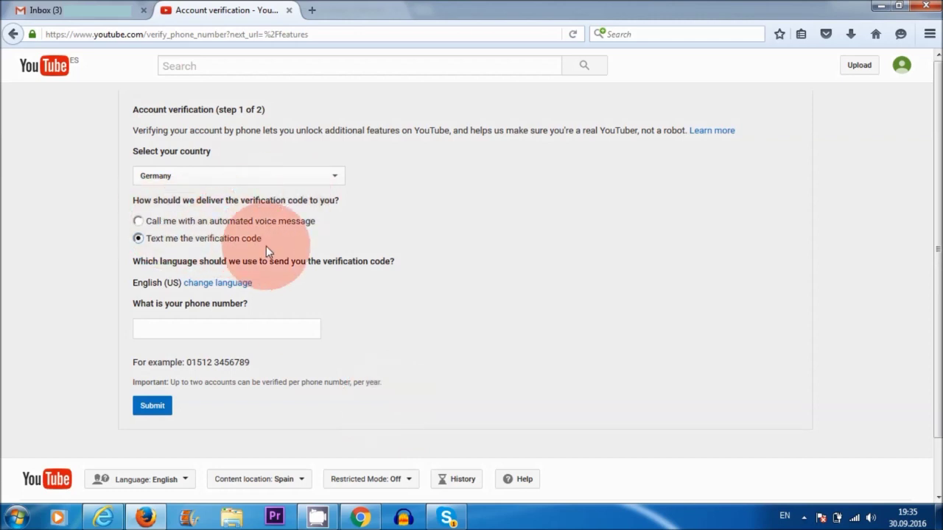
click(205, 333)
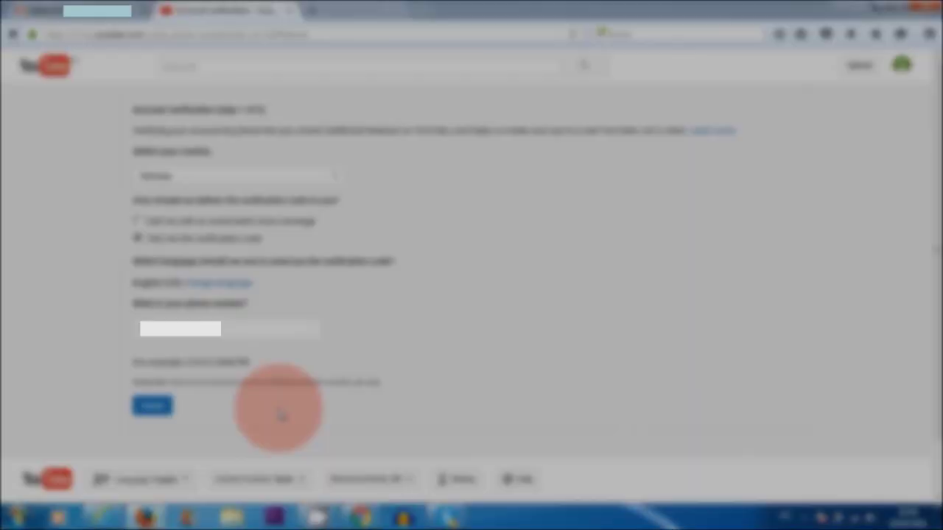
click(147, 409)
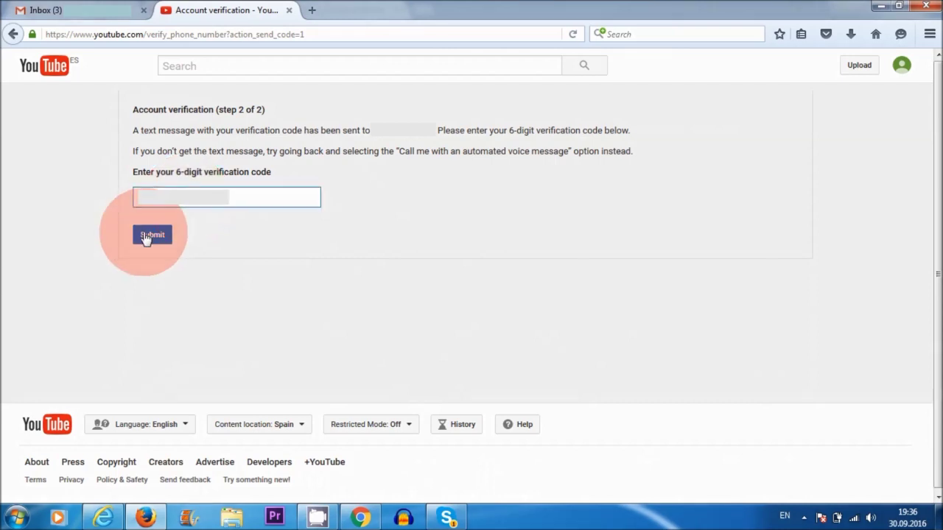
click(150, 233)
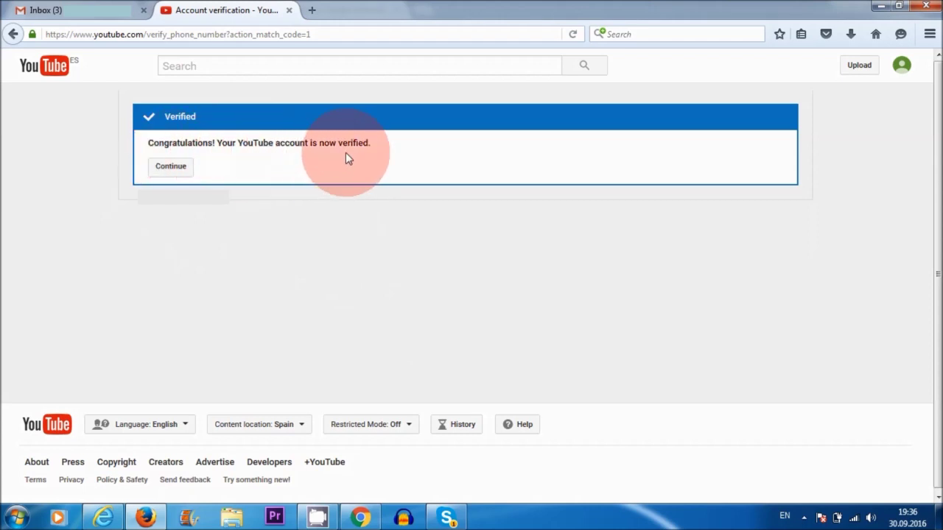
click(177, 173)
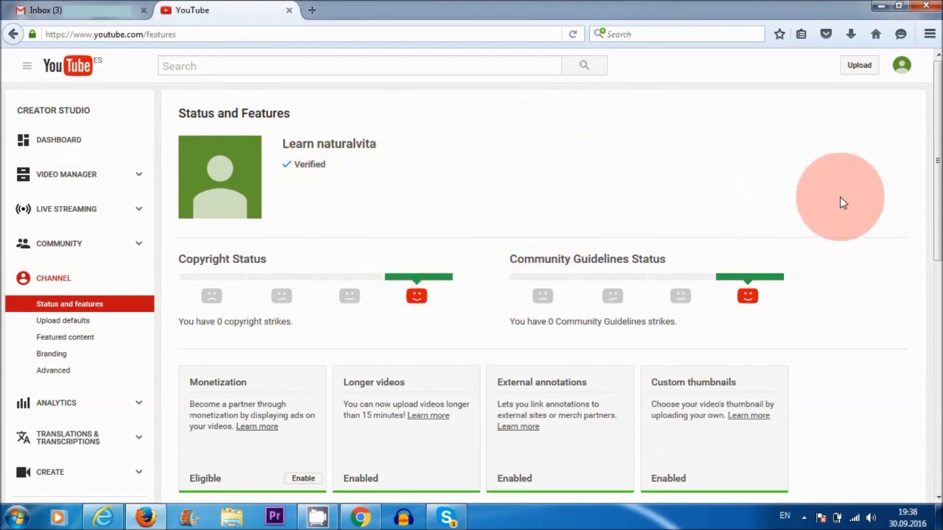
Enable monetization for the channel and open the monetization agreement.
drag(937, 189, 683, 282)
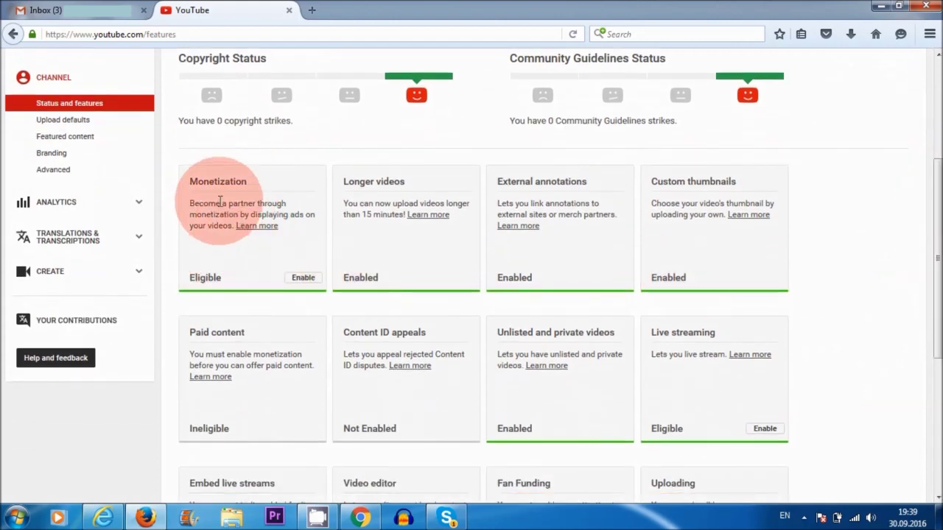
click(298, 281)
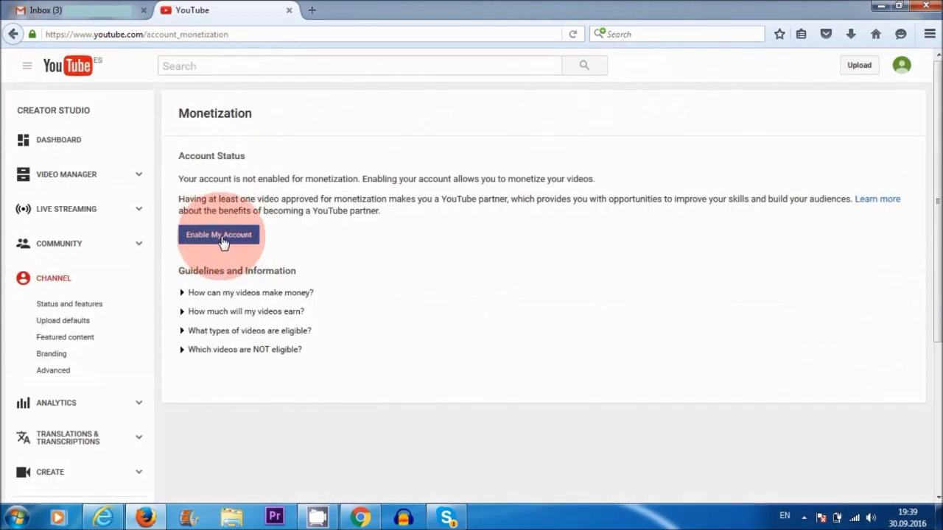
click(223, 237)
Tick all three monetization terms and accept the agreement.
mouse_move(685, 188)
mouse_down()
mouse_move(688, 318)
mouse_move(684, 197)
mouse_up()
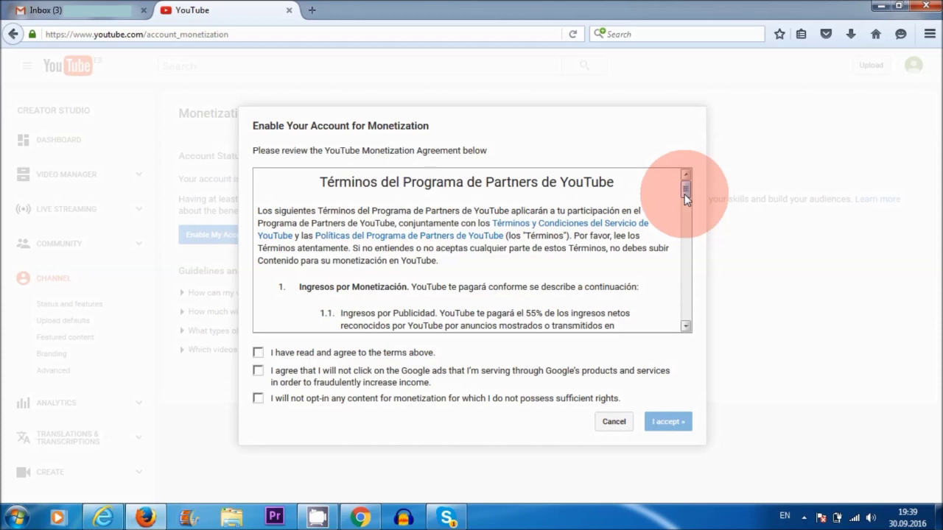
drag(684, 194, 685, 313)
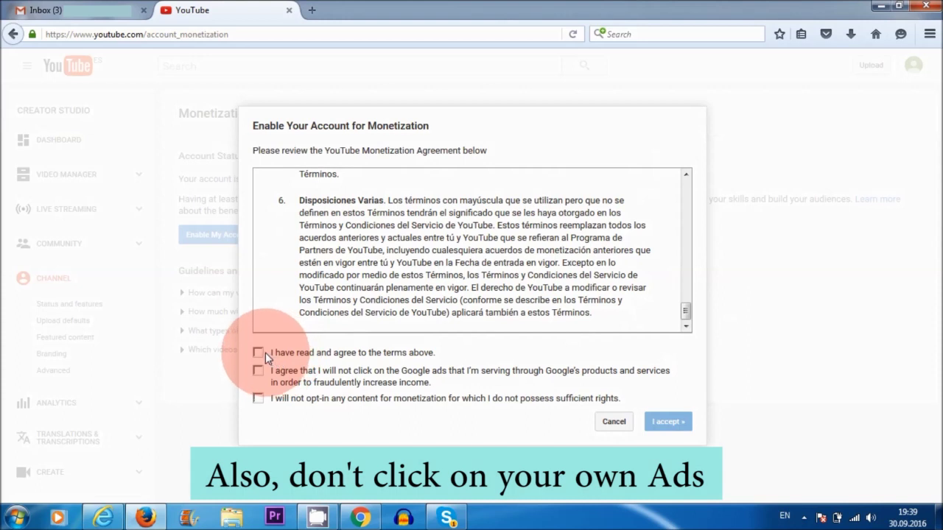
click(258, 353)
click(258, 372)
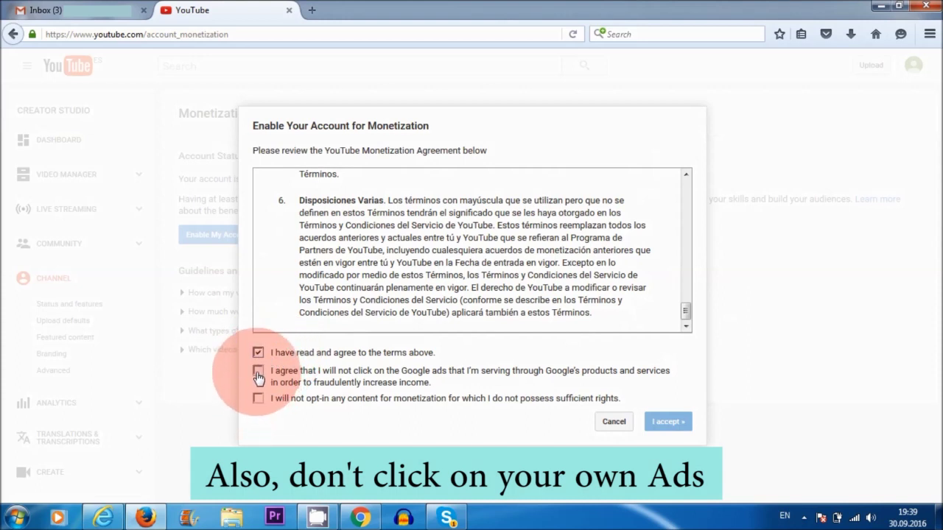
click(258, 398)
click(666, 422)
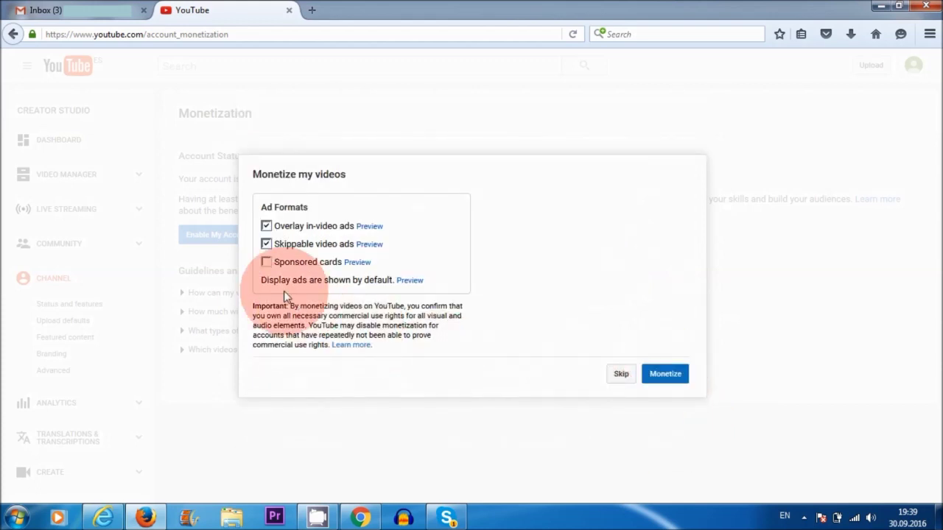
Add sponsored cards to SLIDE 2's ad formats, monetize it and dismiss the tips.
click(266, 263)
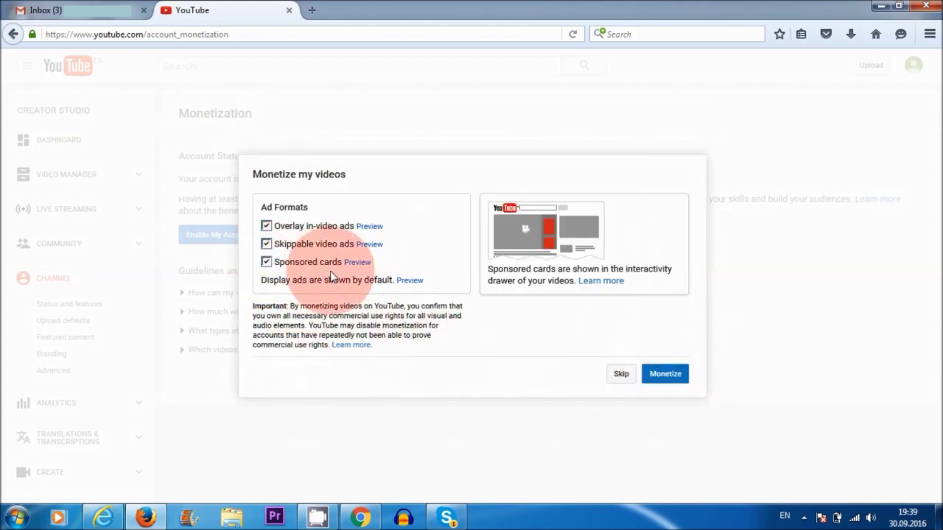
mouse_move(412, 281)
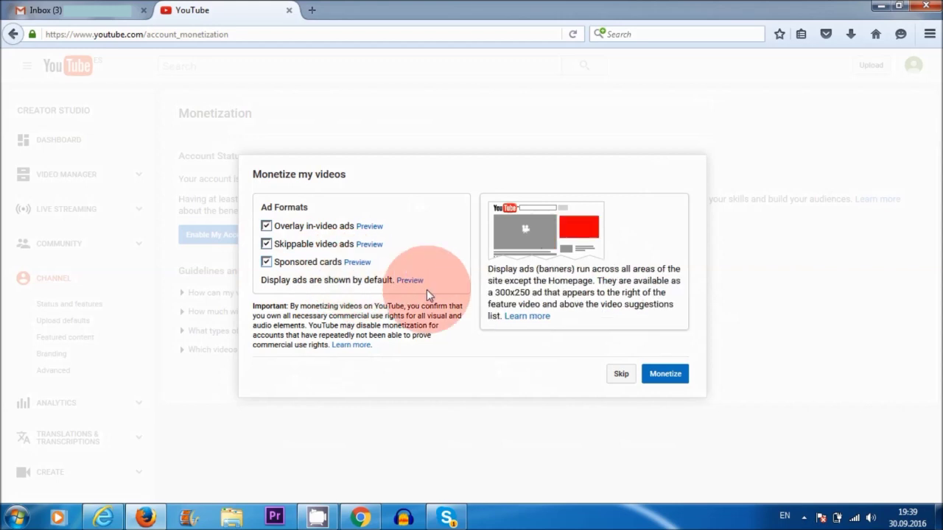
click(666, 375)
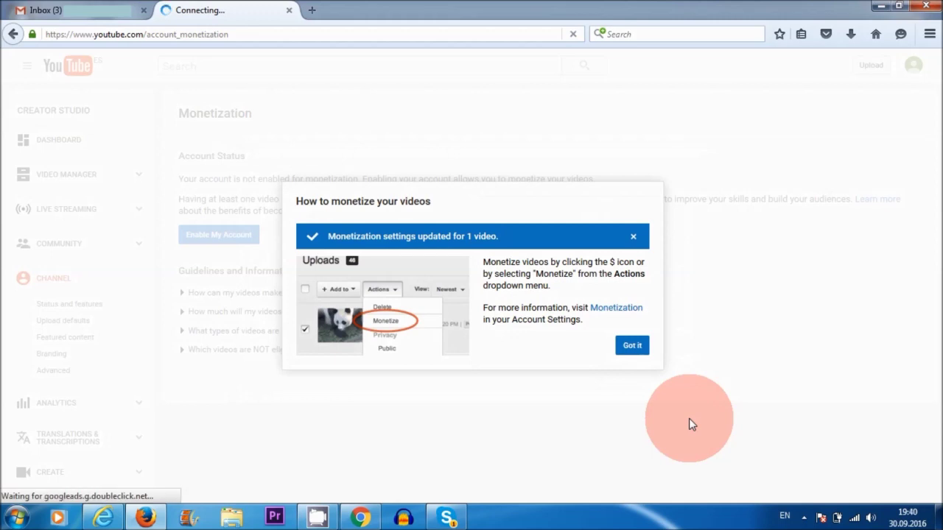
click(631, 346)
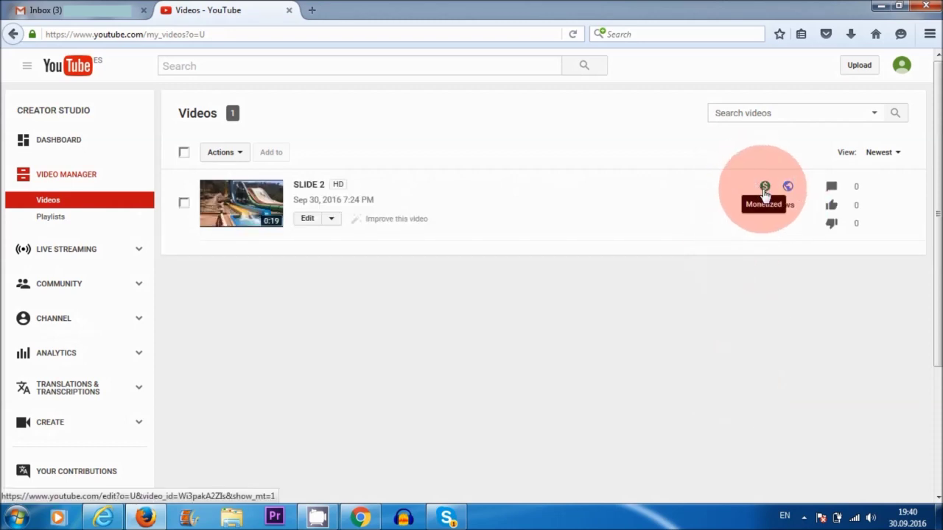
click(63, 326)
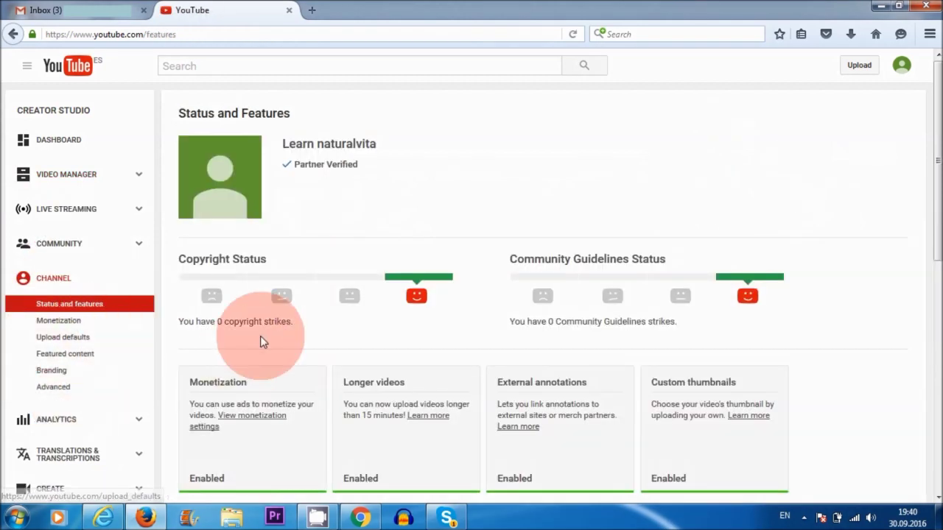
Scroll to the feature cards showing Monetization Enabled and Paid content Ineligible.
drag(935, 189, 933, 281)
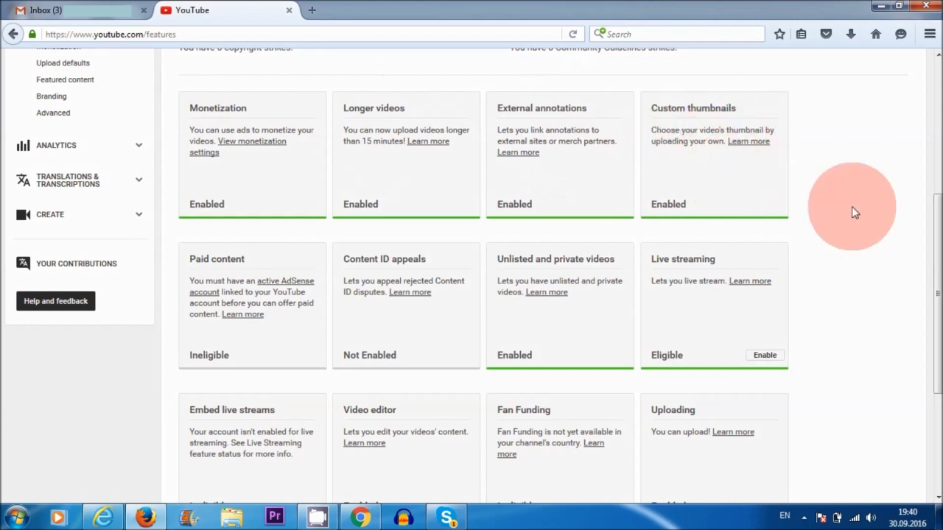
drag(935, 228, 934, 261)
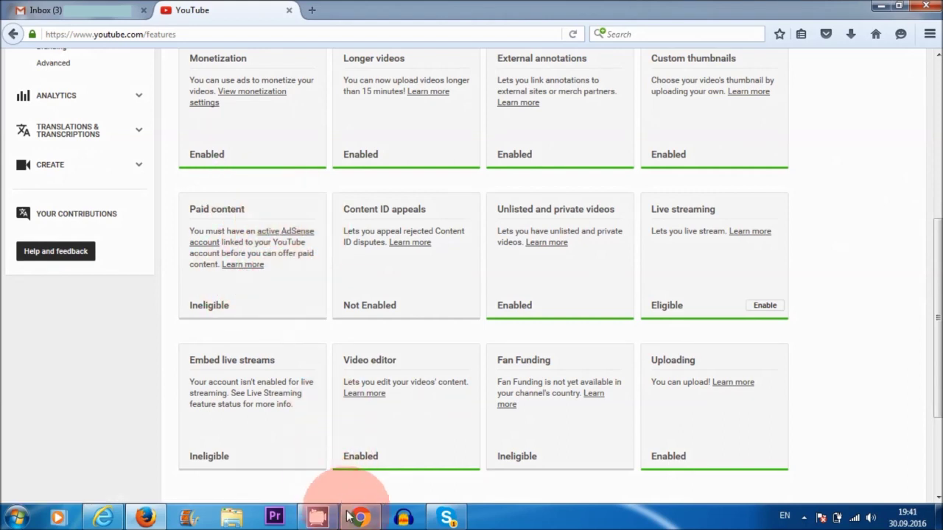
Switch to Chrome and show the 'Home: Google AdSense' tab.
click(372, 478)
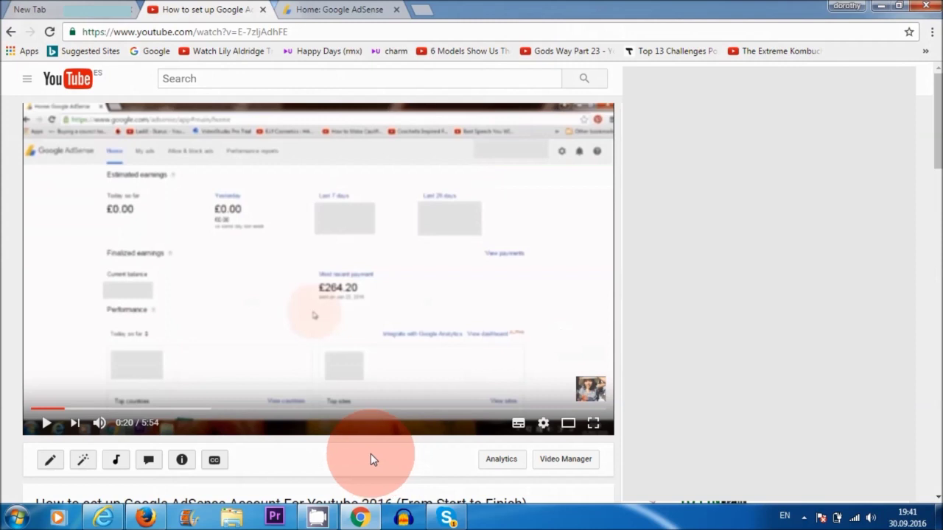
click(318, 17)
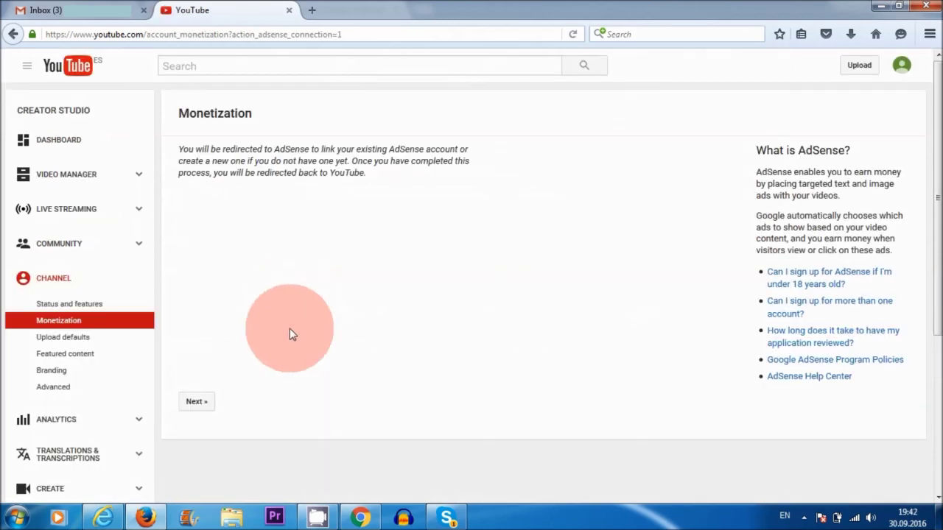
Continue to AdSense, sign in and save the channel website and content language.
click(196, 402)
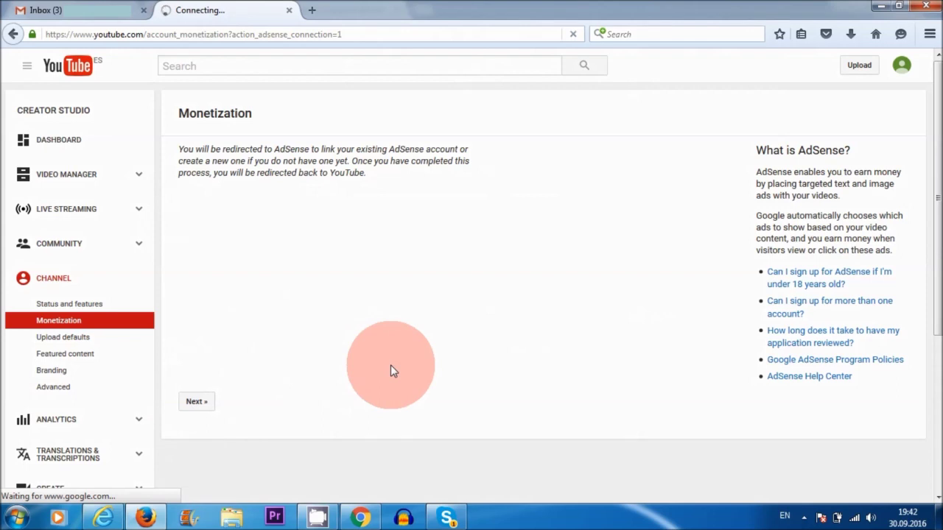
click(185, 333)
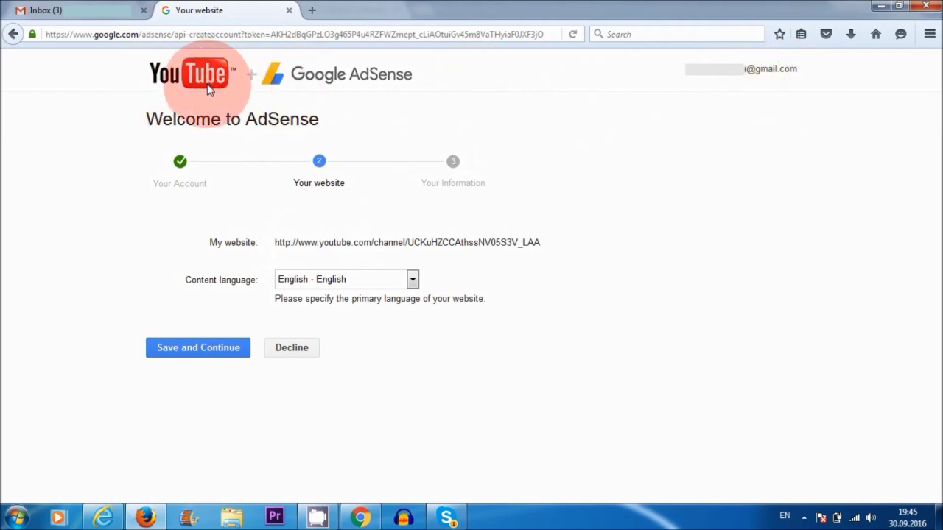
click(196, 352)
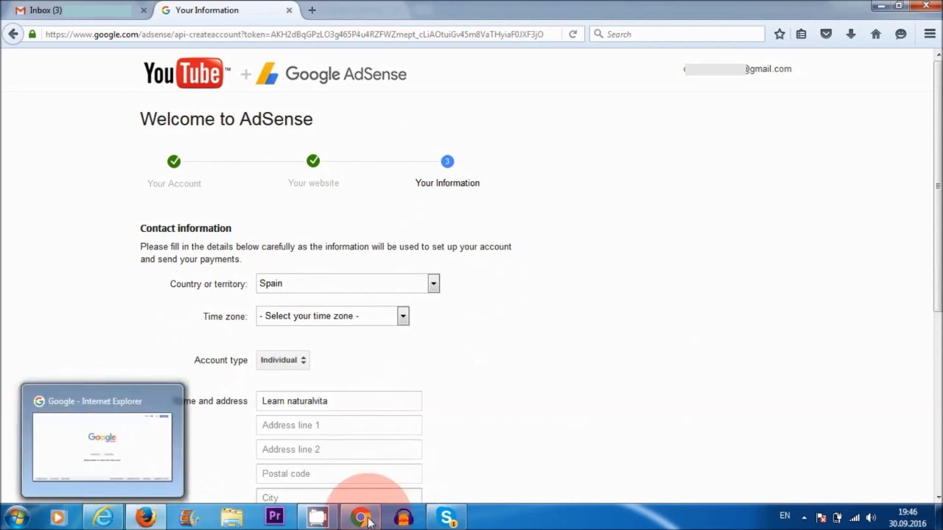
Set all five AdSense email preferences to No.
mouse_move(360, 520)
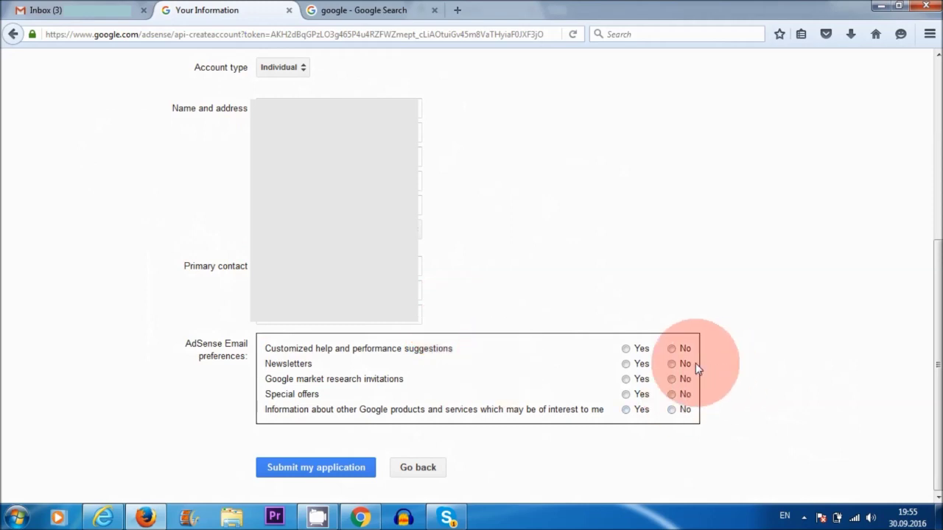
click(671, 348)
click(671, 363)
click(671, 379)
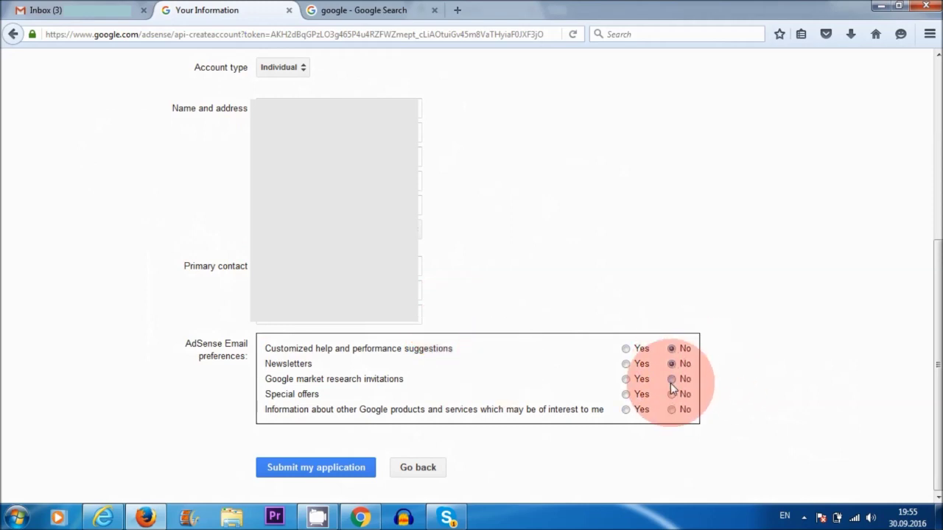
click(670, 394)
click(671, 410)
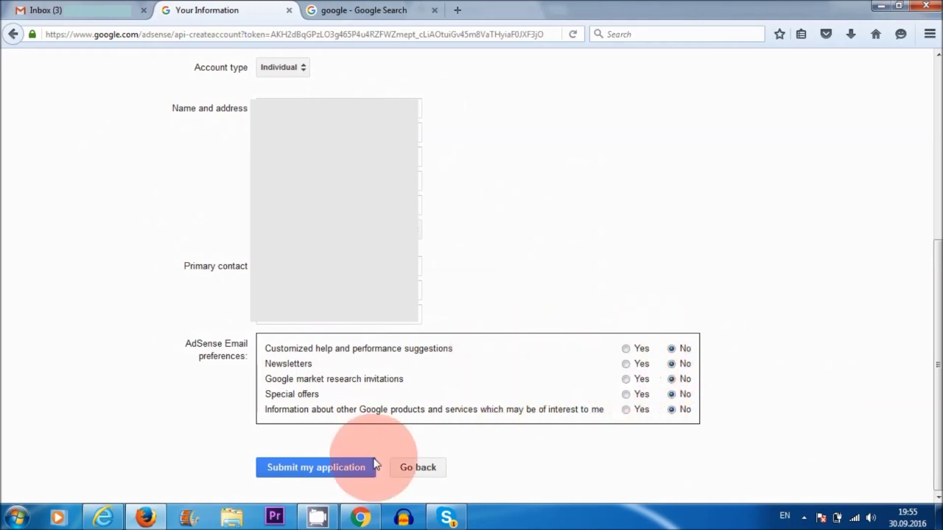
Submit the AdSense application and accept the AdSense Terms and Conditions.
click(306, 475)
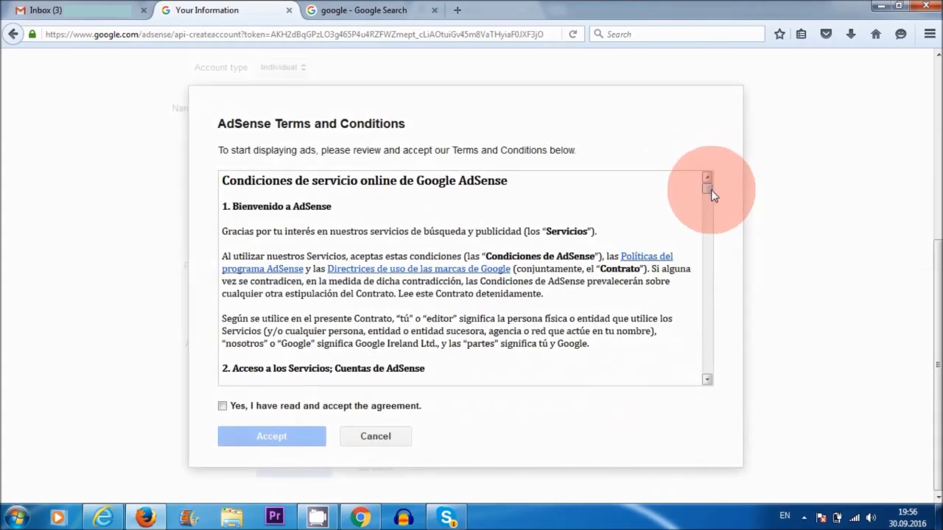
click(298, 405)
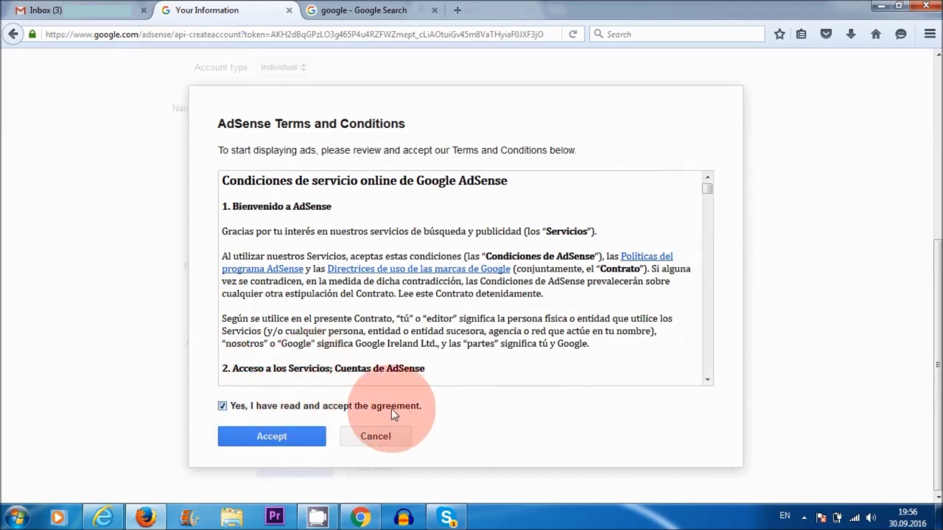
click(289, 439)
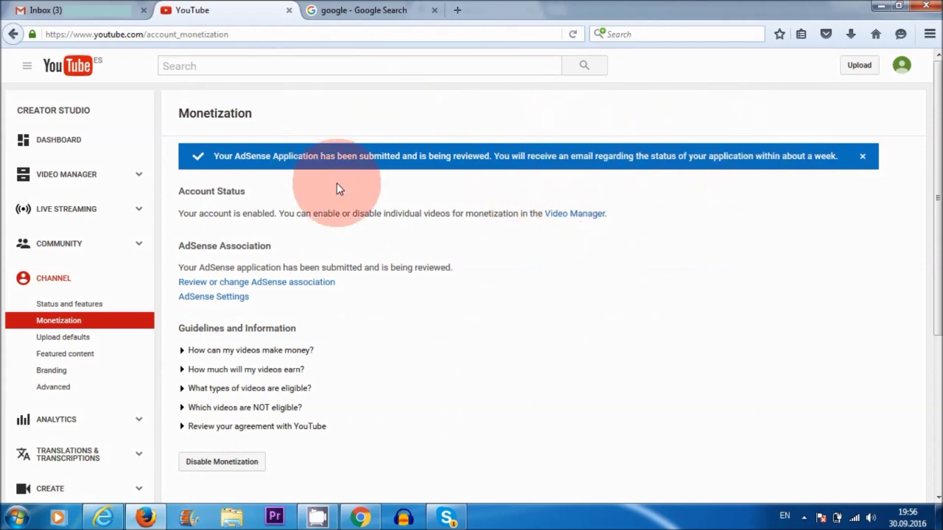
Open Status and features, then view the linked AdSense account with Pending status.
click(49, 278)
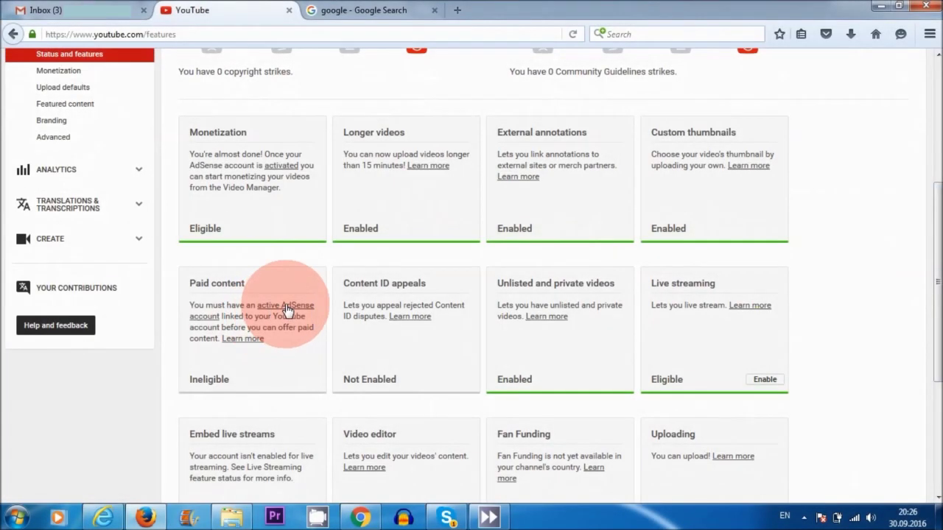
click(287, 305)
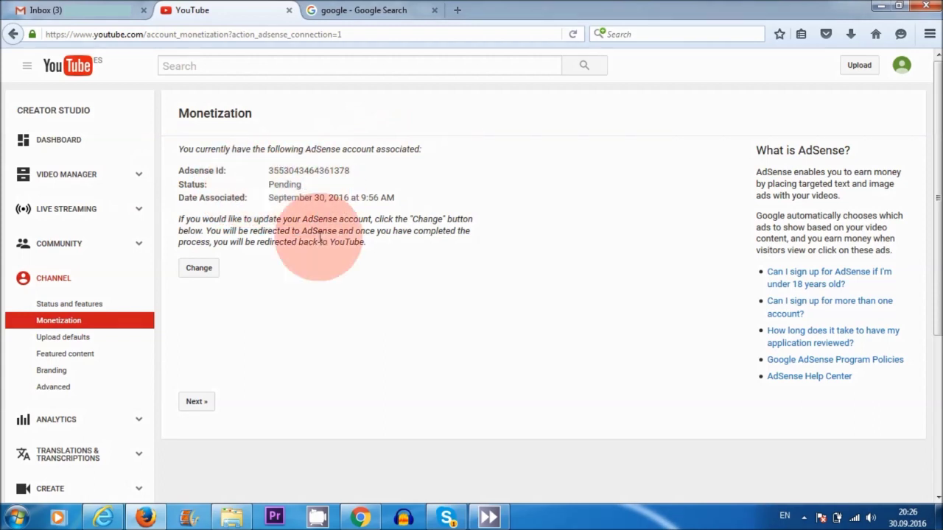
In the Google Search tab, replace the query with 'adsense' and open the AdSense sign-in result.
click(357, 10)
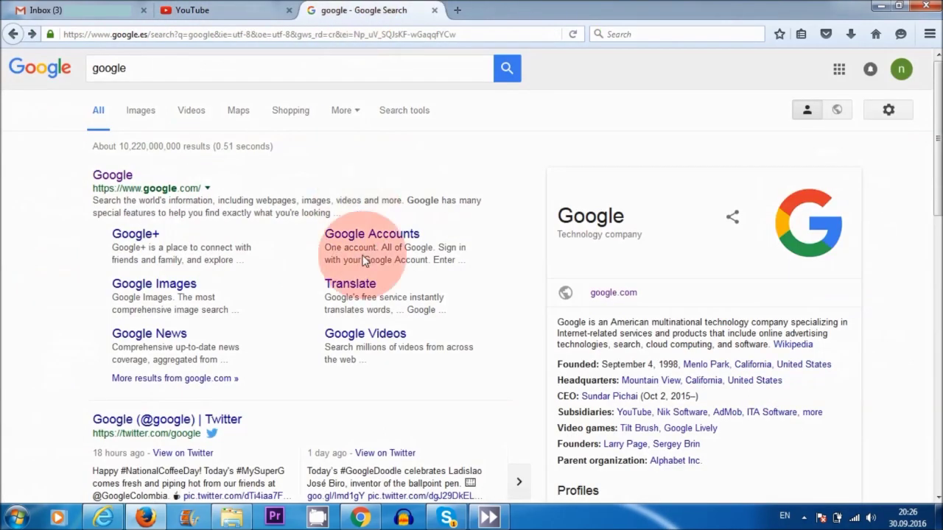
double_click(95, 68)
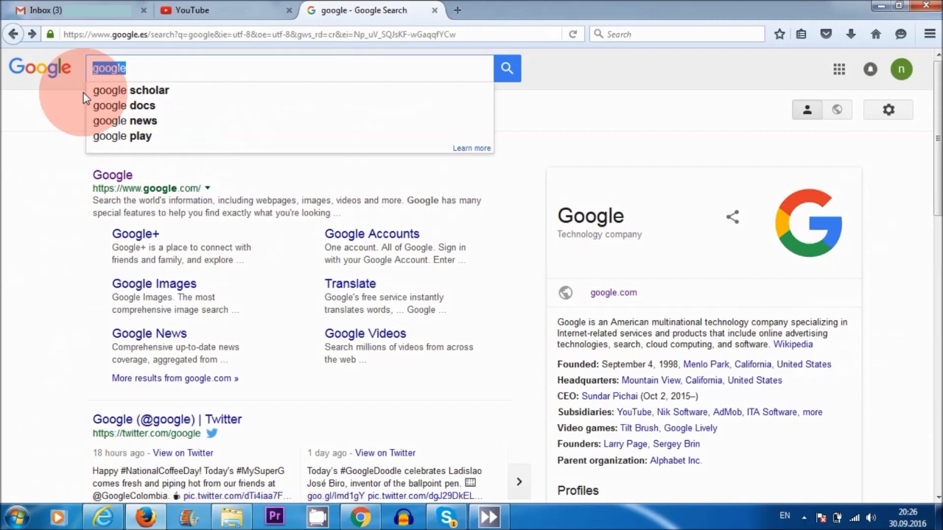
text(adsense)
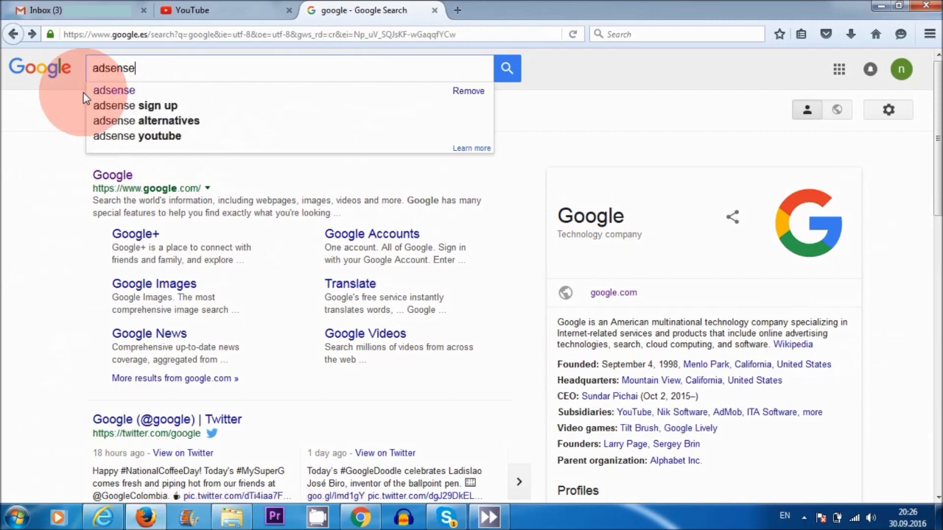
key(Return)
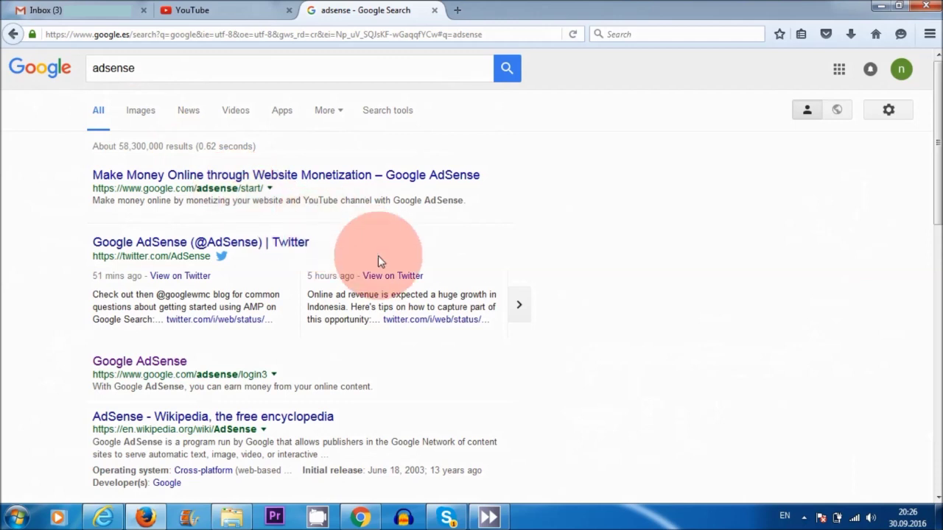
scroll(378, 257, down, 3)
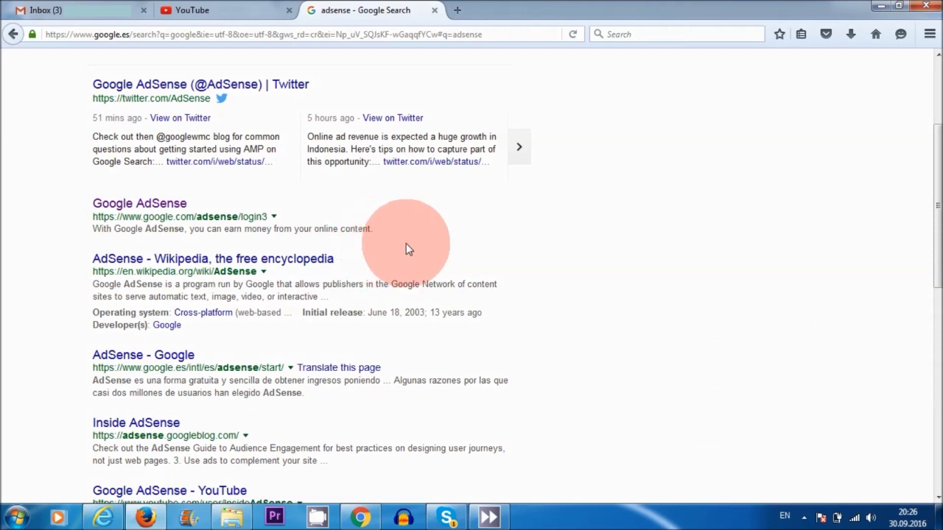
click(124, 200)
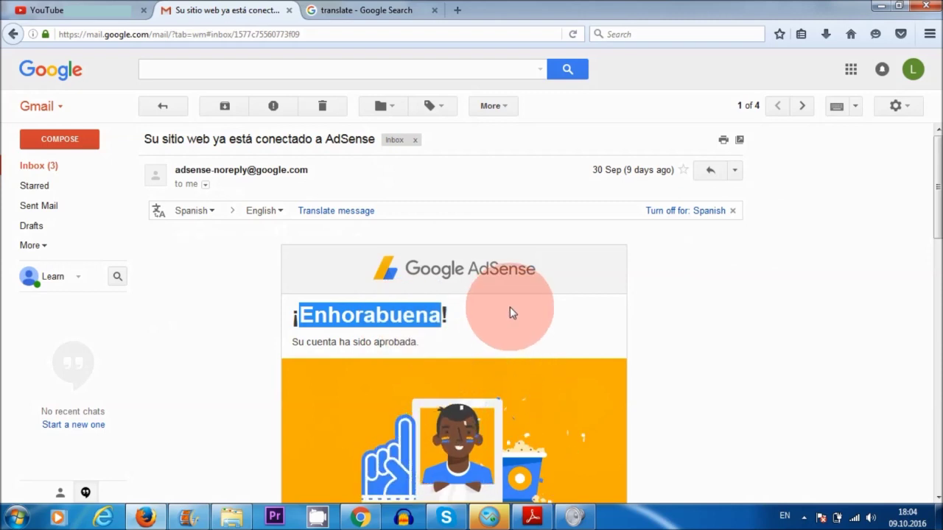
Read through the 'Su sitio web ya está conectado a AdSense' email, then return to the YouTube tab.
scroll(451, 310, down, 1)
scroll(451, 309, down, 1)
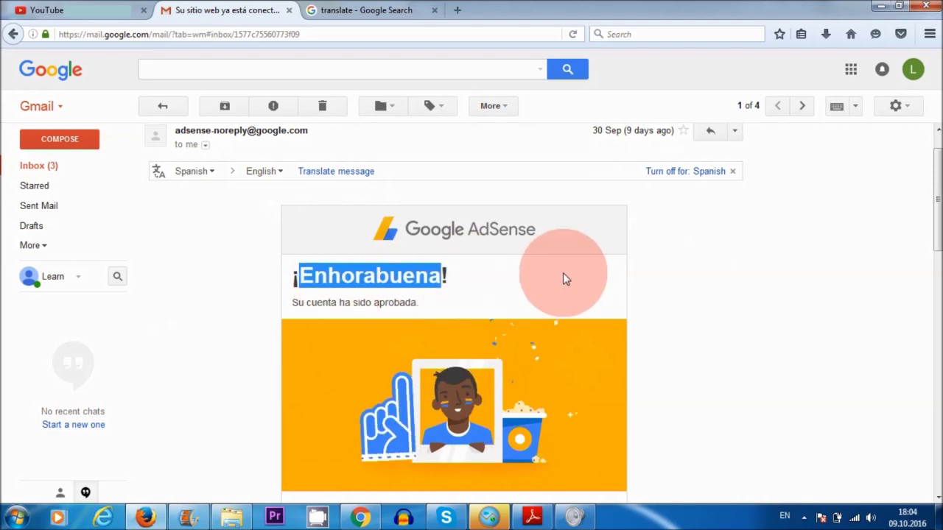
scroll(243, 232, up, 1)
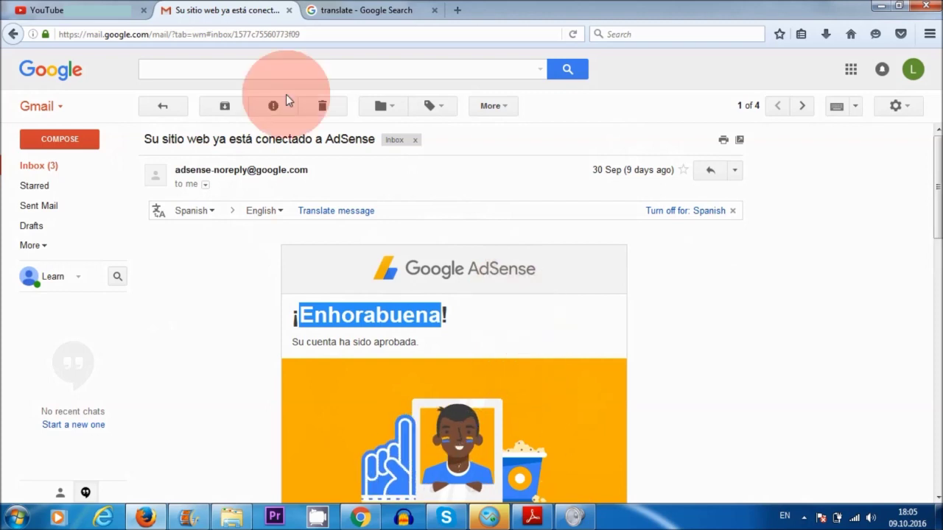
click(114, 11)
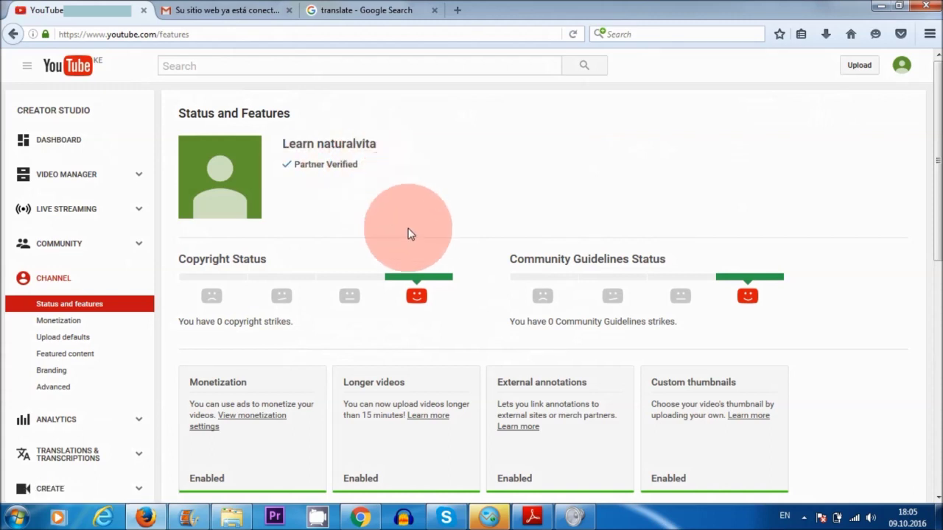
scroll(287, 414, down, 3)
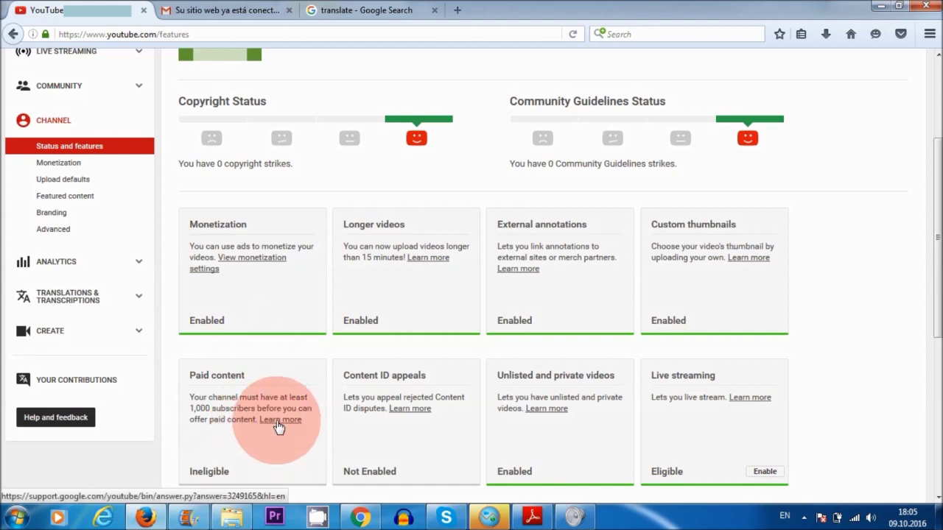
Open the Enable paid content help article and follow its link to Introduction to paid content.
click(280, 420)
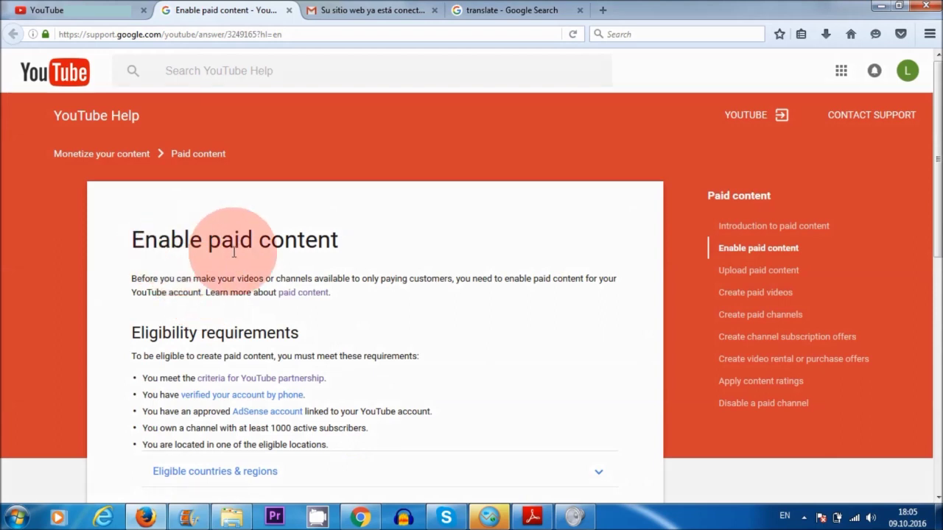
click(302, 293)
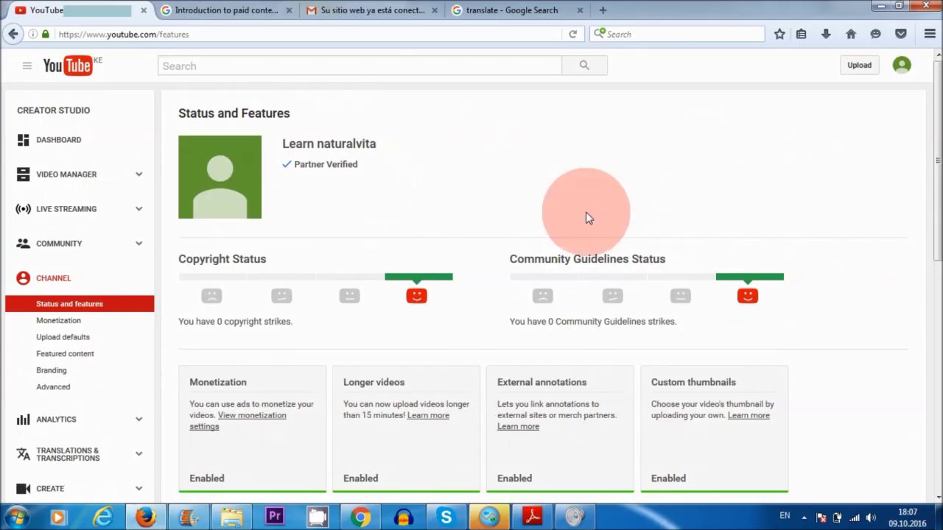
Scroll the Naturalvita channel to its AdSense tutorial videos, then switch to the One on One business coaching tab.
click(361, 518)
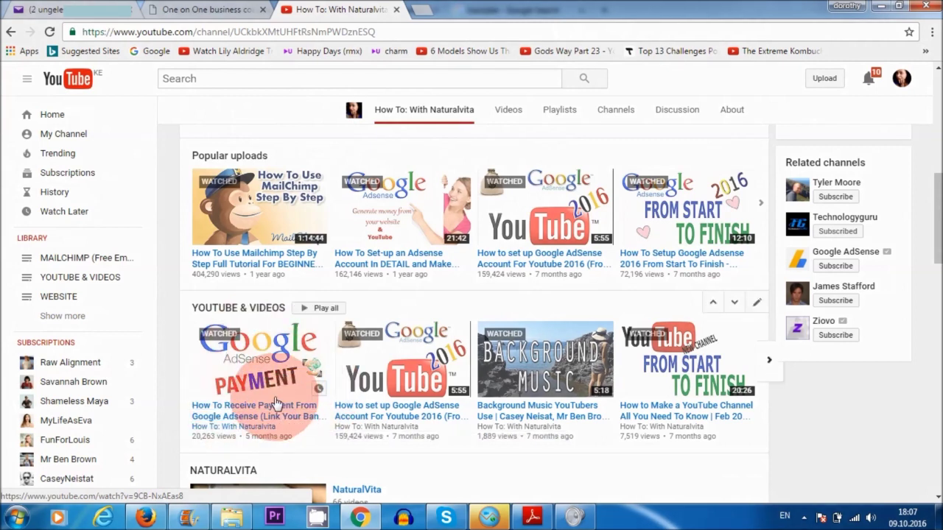
drag(934, 217, 934, 103)
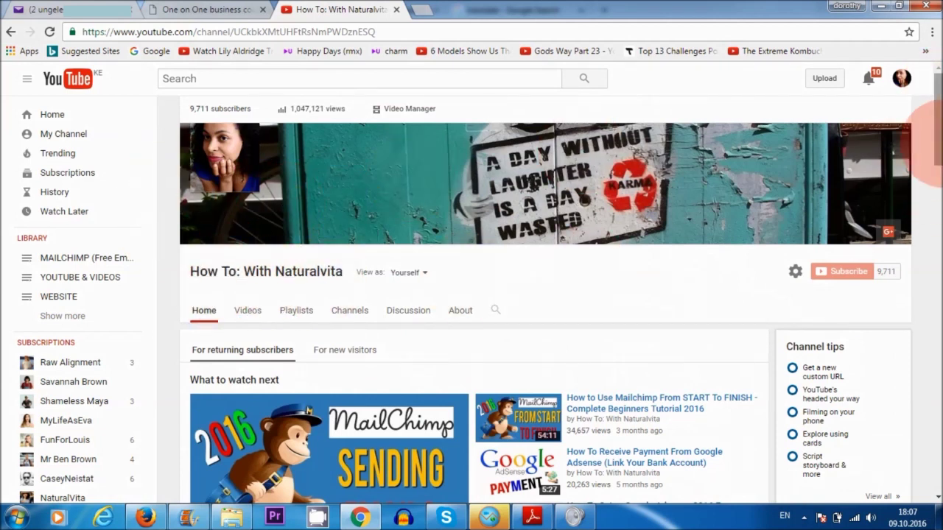
scroll(928, 187, down, 2)
drag(930, 193, 928, 254)
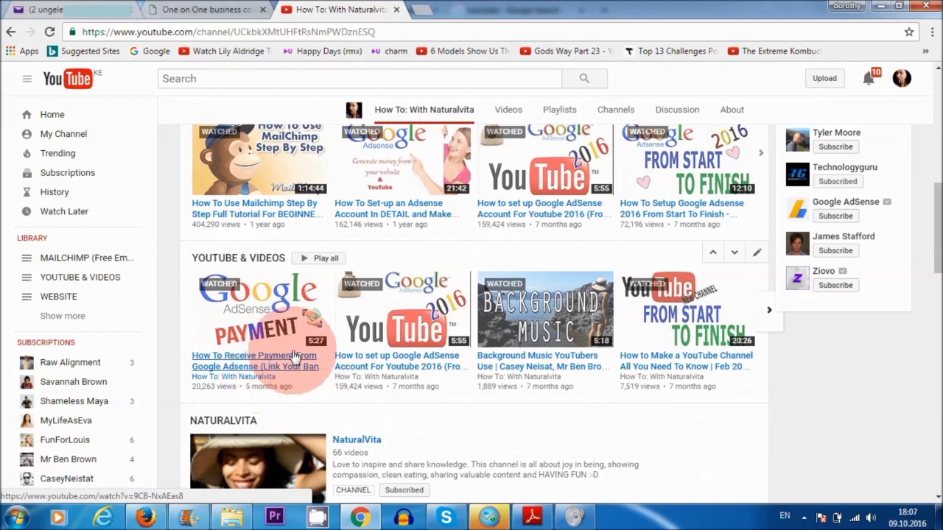
click(196, 12)
scroll(492, 234, up, 1)
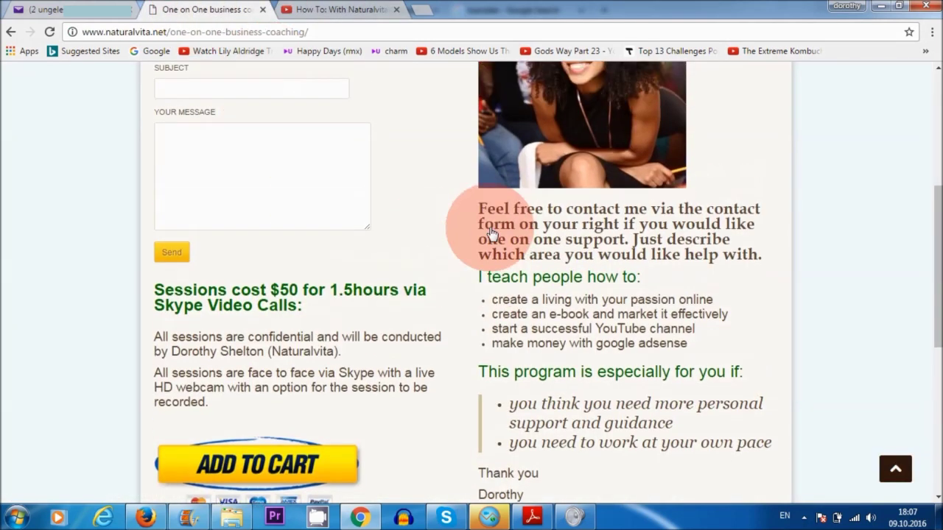
scroll(492, 233, up, 4)
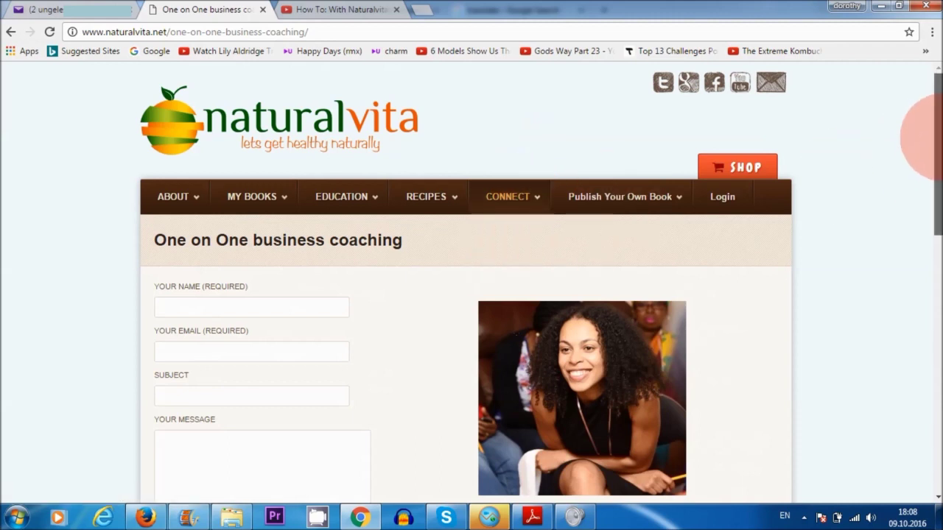
drag(936, 137, 937, 249)
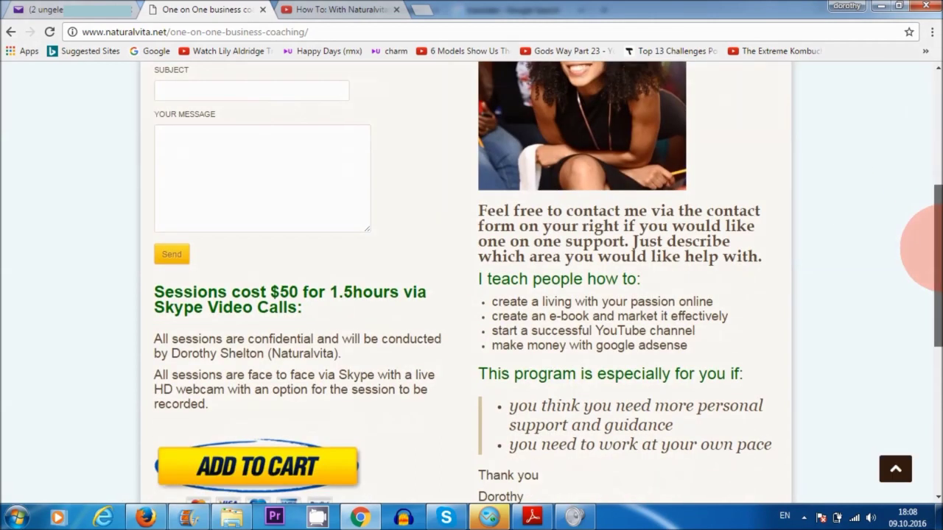
drag(937, 249, 937, 200)
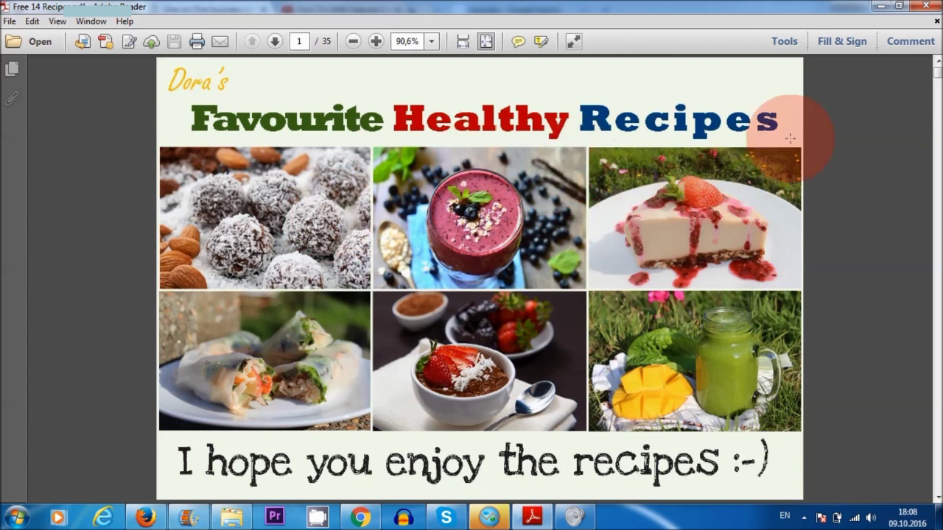
Scroll the Free 14 Recipes PDF to page 34 of 35, the Eat For Beauty promotion.
drag(936, 79, 937, 464)
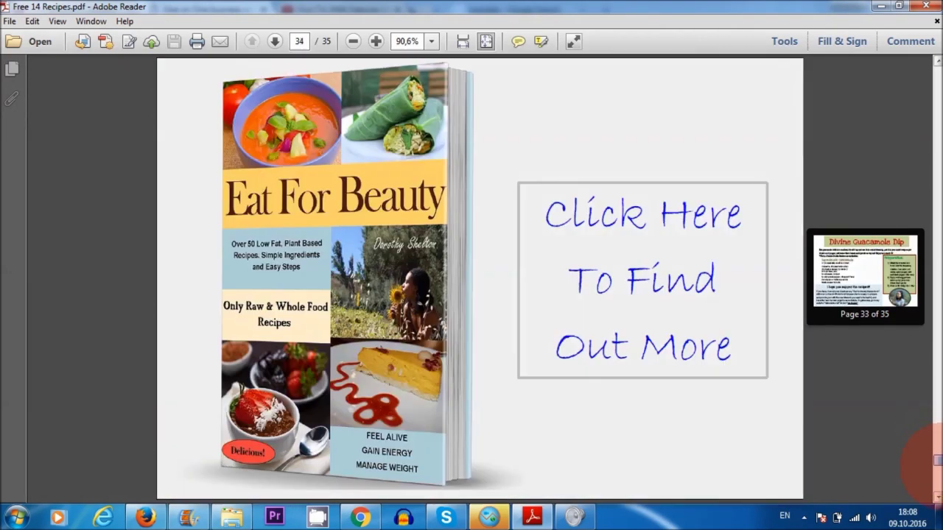